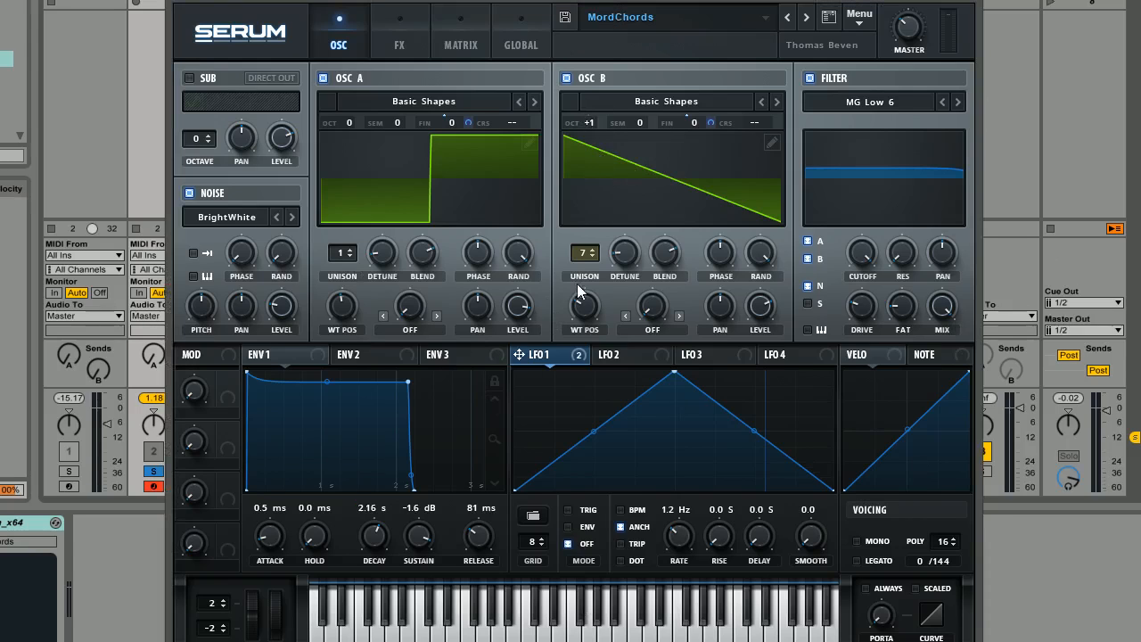
# Initialize the preset to a blank patch and enable oscillator B
pyautogui.click(858, 20)
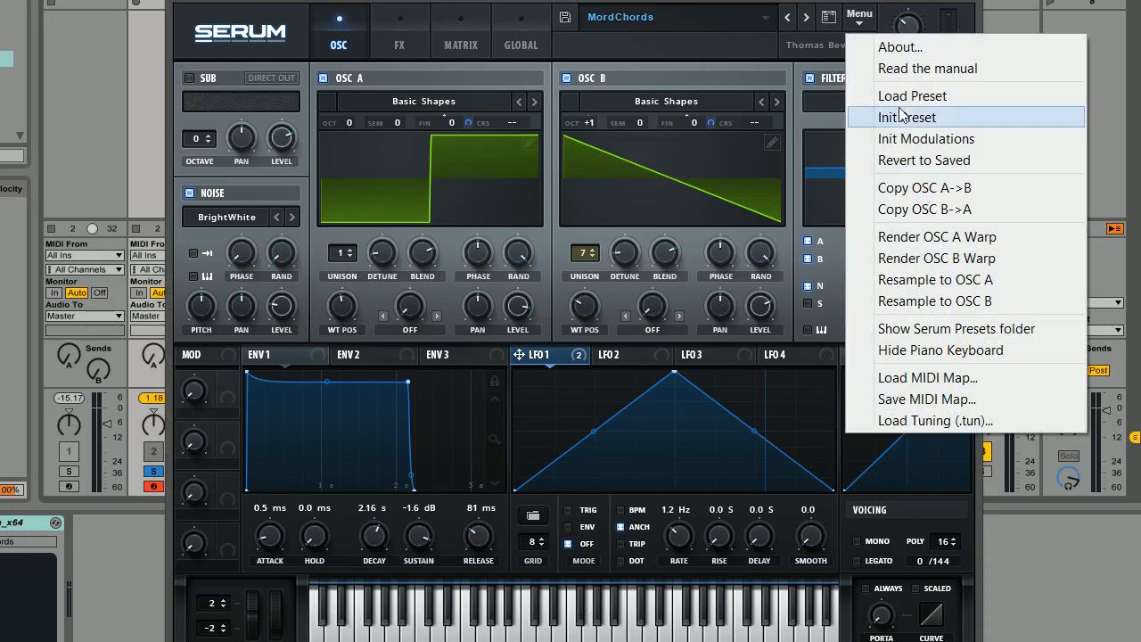
pyautogui.click(904, 110)
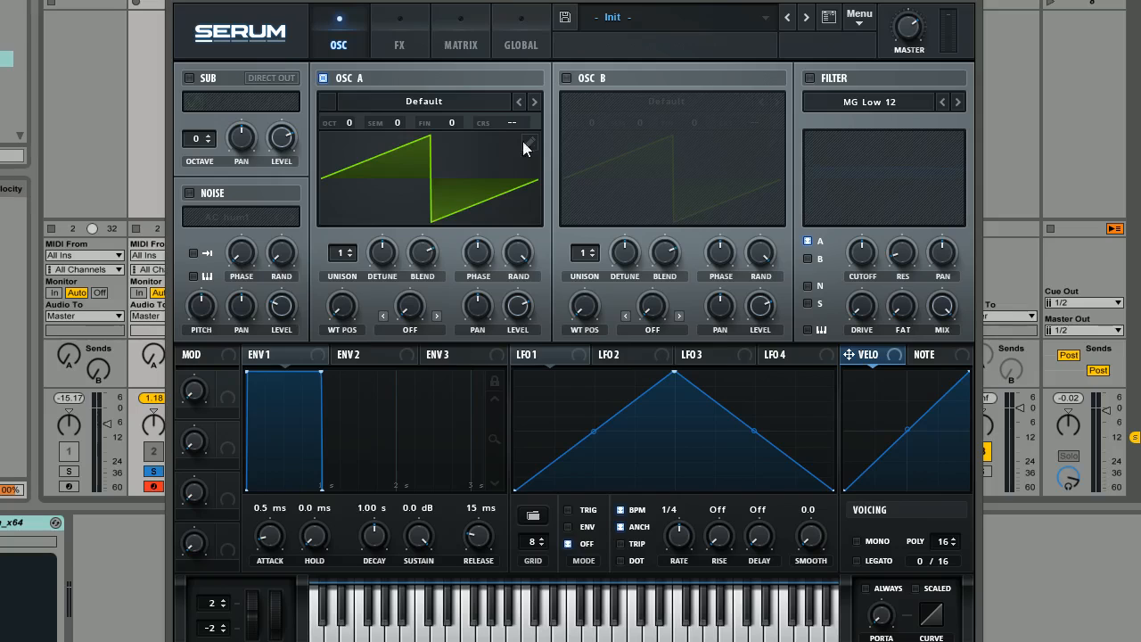
pyautogui.click(565, 79)
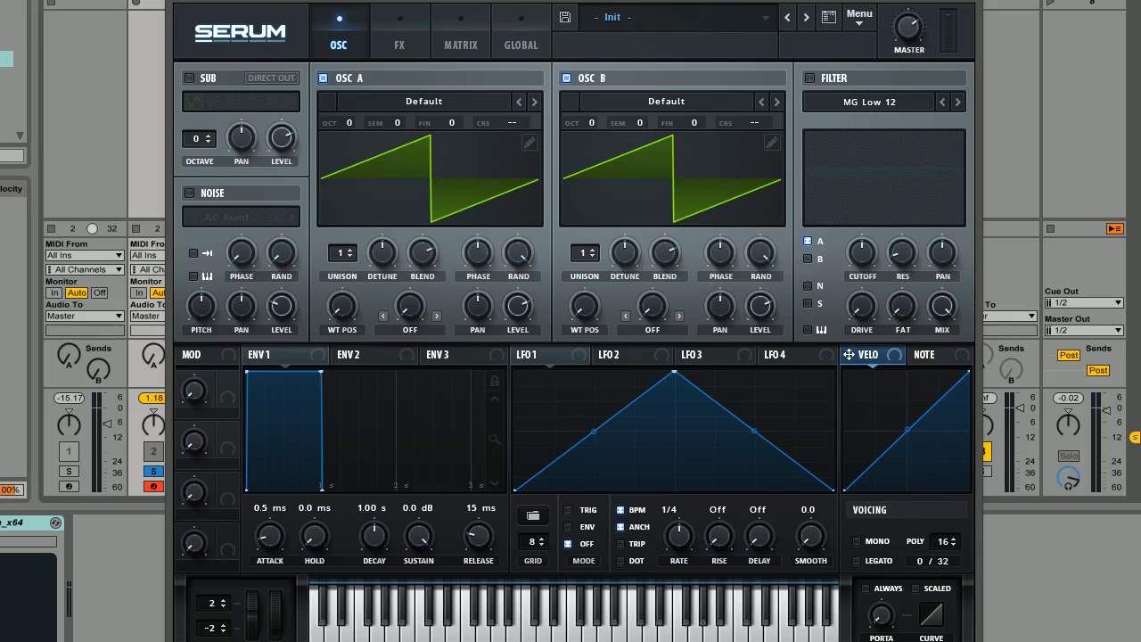
# Load the analog Basic Shapes wavetable in oscillator A and set its wavetable position to the square wave
pyautogui.click(398, 105)
pyautogui.moveTo(436, 132)
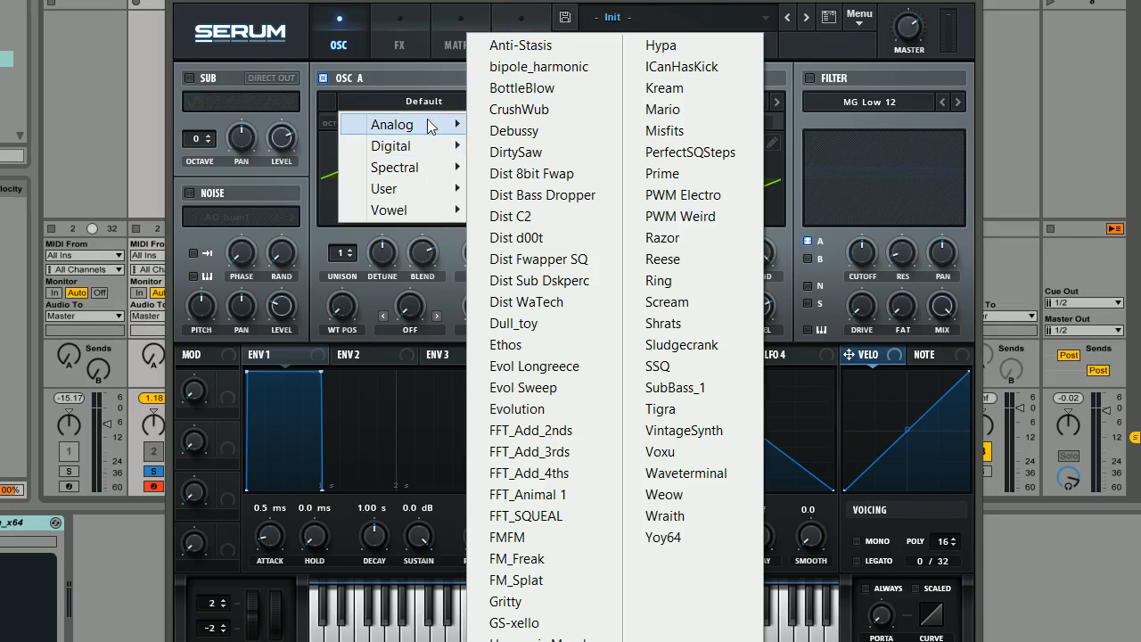
pyautogui.click(499, 153)
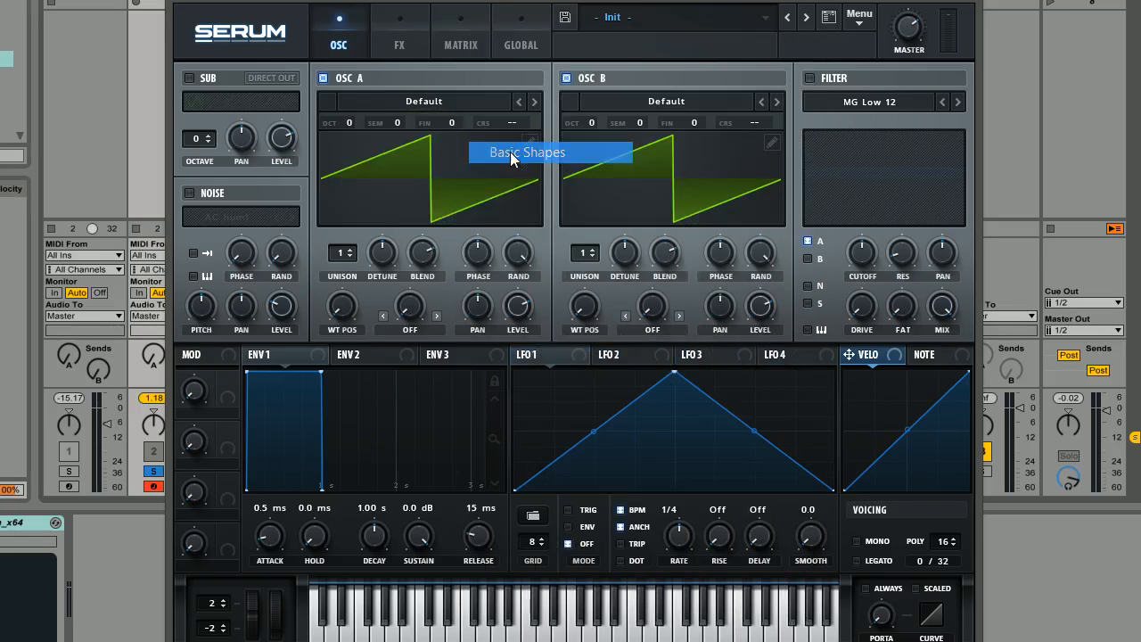
pyautogui.moveTo(339, 305); pyautogui.dragTo(364, 218)
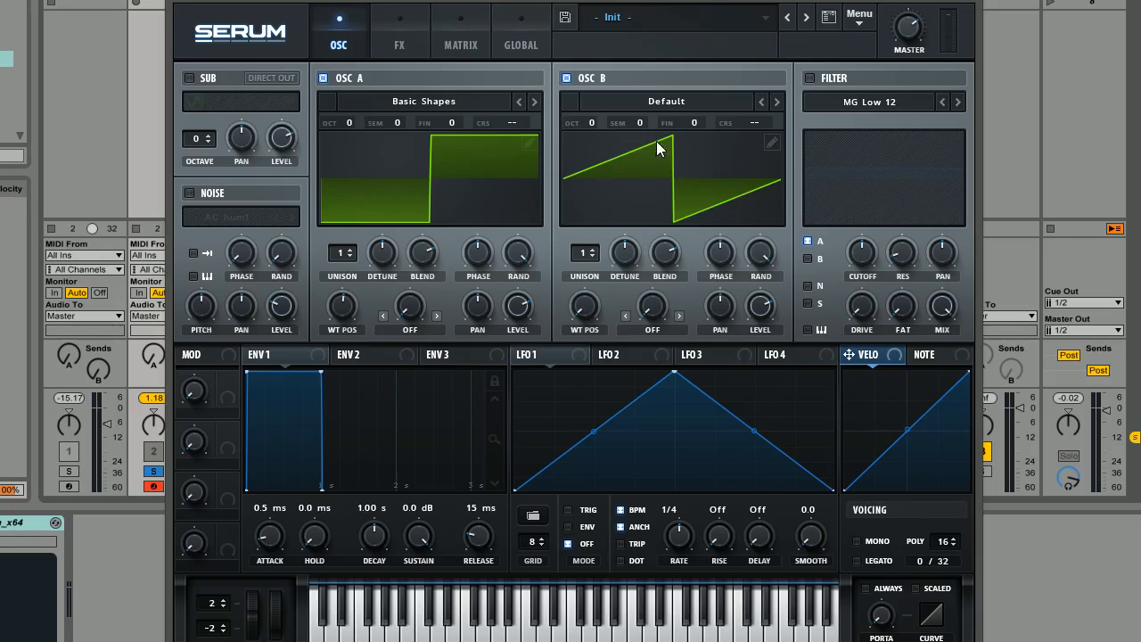
# Load the analog Basic Shapes wavetable in oscillator B and set its wavetable position to the saw wave
pyautogui.click(664, 100)
pyautogui.moveTo(670, 125)
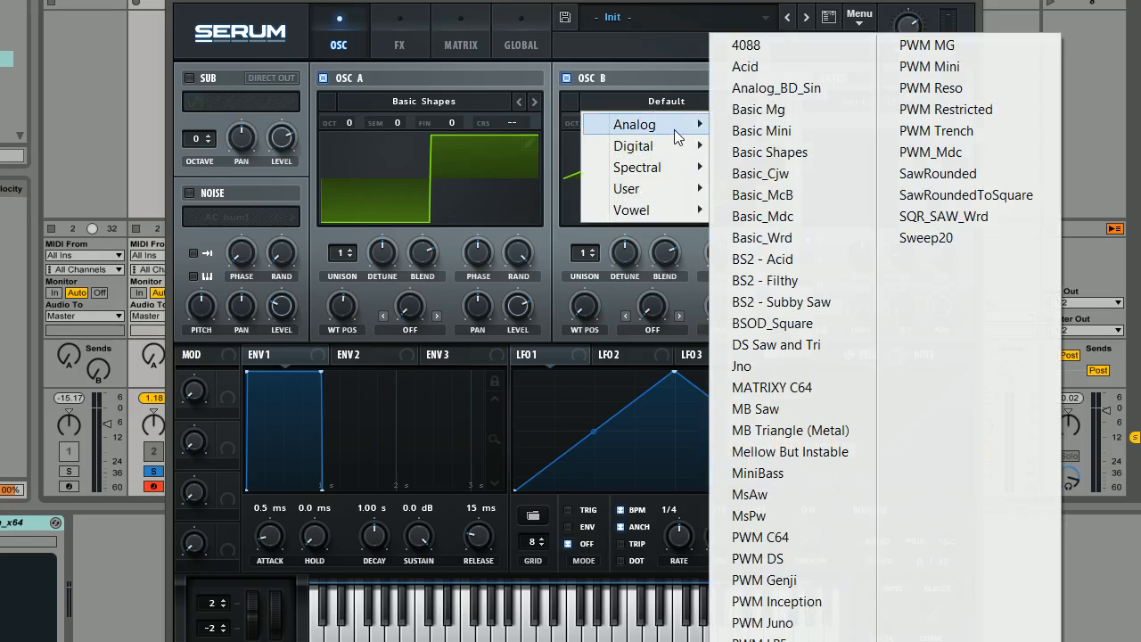
pyautogui.click(770, 161)
pyautogui.moveTo(588, 305); pyautogui.dragTo(598, 256)
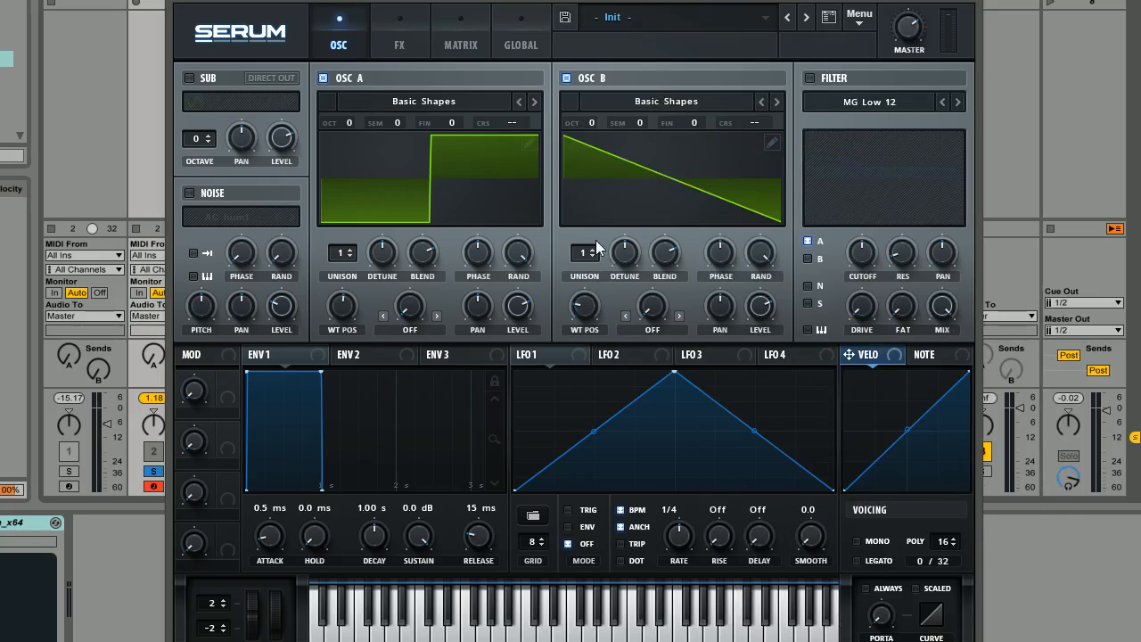
# Raise oscillator B to octave +1 with 7 unison voices and reduced detune, and lower the master volume
pyautogui.moveTo(592, 121); pyautogui.dragTo(592, 107)
pyautogui.moveTo(586, 250); pyautogui.dragTo(581, 166)
pyautogui.moveTo(623, 266); pyautogui.dragTo(617, 304)
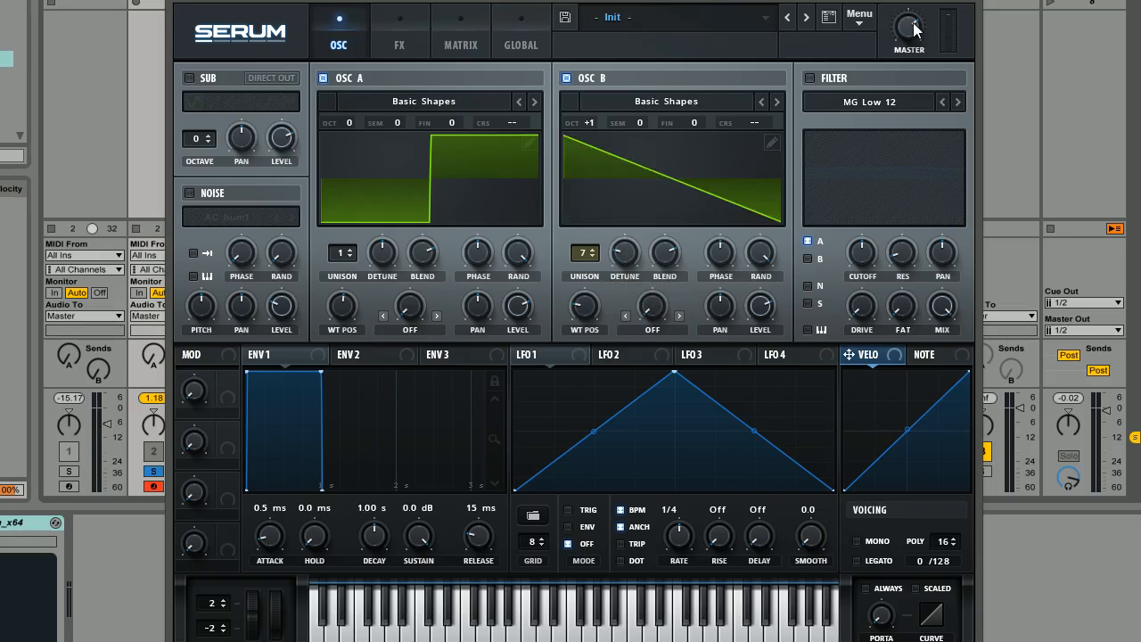
pyautogui.moveTo(908, 27); pyautogui.dragTo(905, 80)
pyautogui.moveTo(907, 89); pyautogui.dragTo(900, 64)
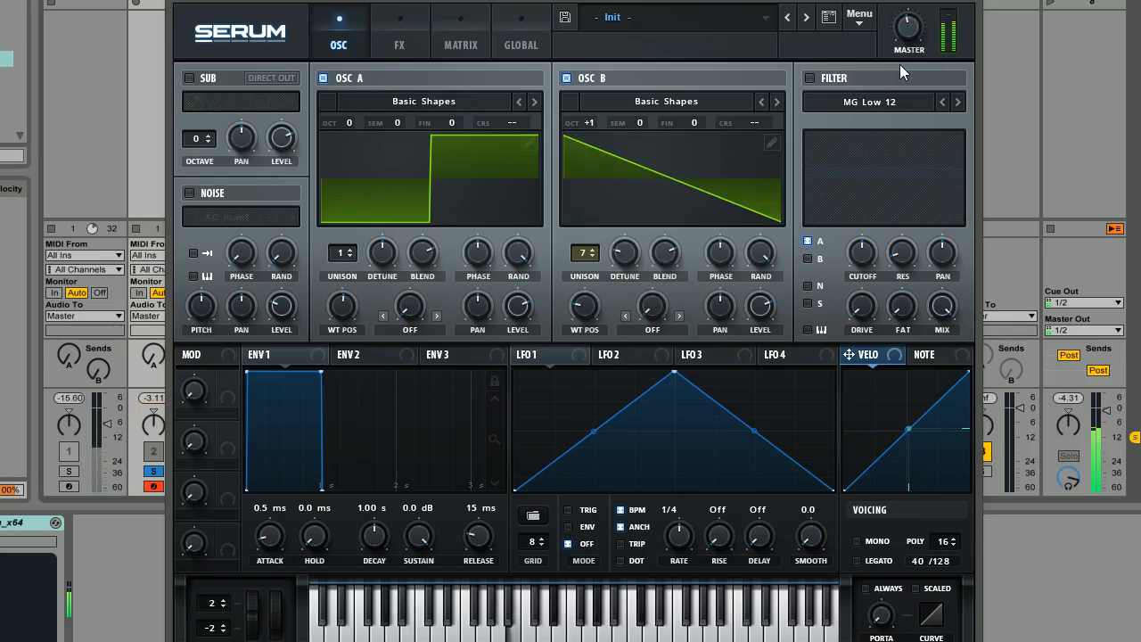
# Try 7 unison voices with reduced detune on oscillator A, and return it to 1 voice
pyautogui.moveTo(330, 255); pyautogui.dragTo(369, 196)
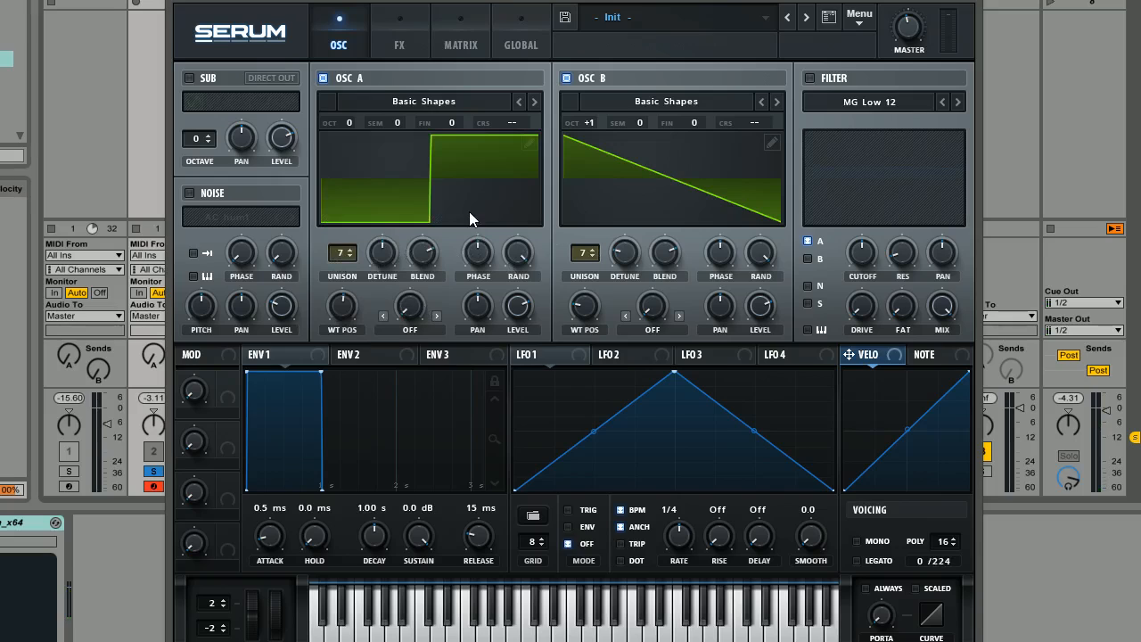
pyautogui.moveTo(906, 35)
pyautogui.mouseDown()
pyautogui.moveTo(901, 48)
pyautogui.moveTo(909, 34)
pyautogui.mouseUp()
pyautogui.moveTo(381, 252); pyautogui.dragTo(388, 321)
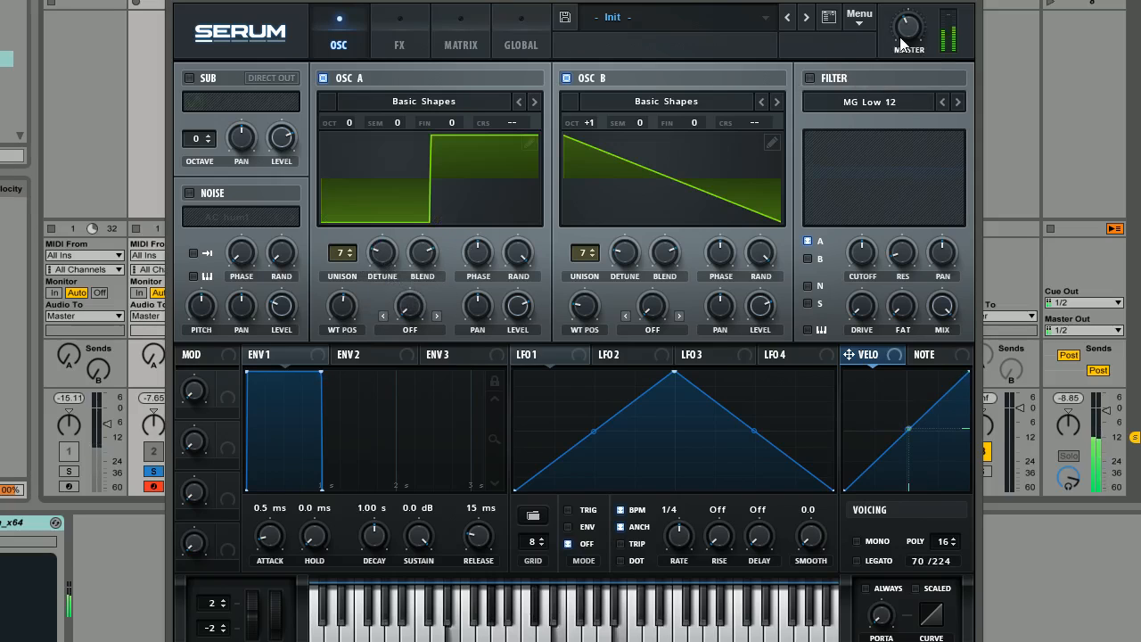
pyautogui.moveTo(341, 272); pyautogui.dragTo(348, 408)
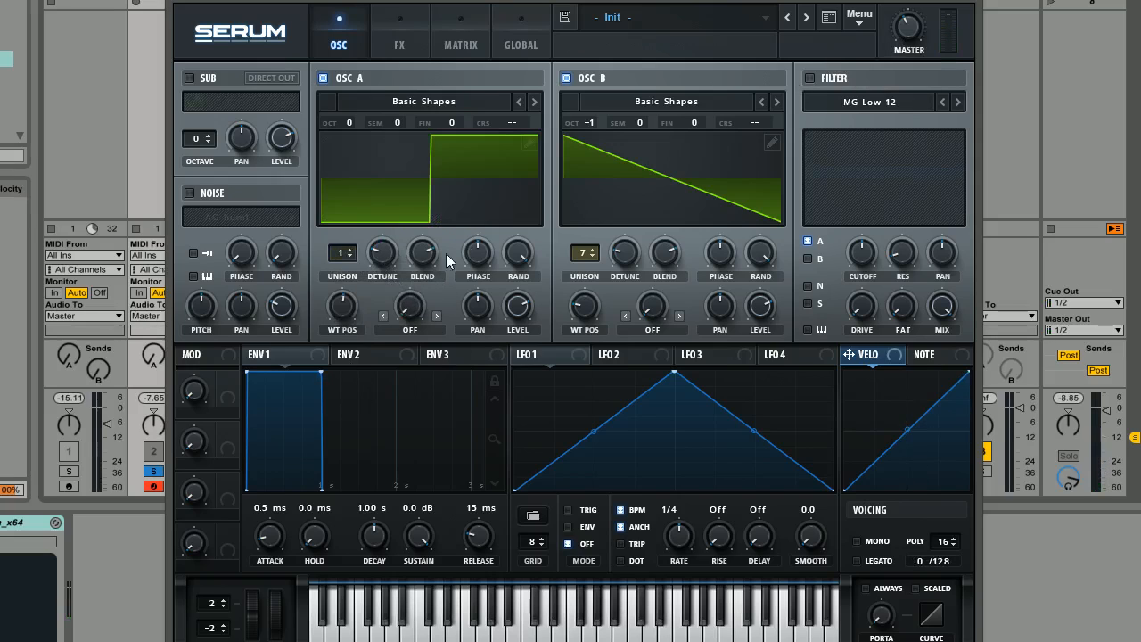
# Enable the noise oscillator with the analog BrightWhite sample and slightly adjust the master volume
pyautogui.moveTo(910, 31); pyautogui.dragTo(911, 24)
pyautogui.click(190, 193)
pyautogui.click(249, 216)
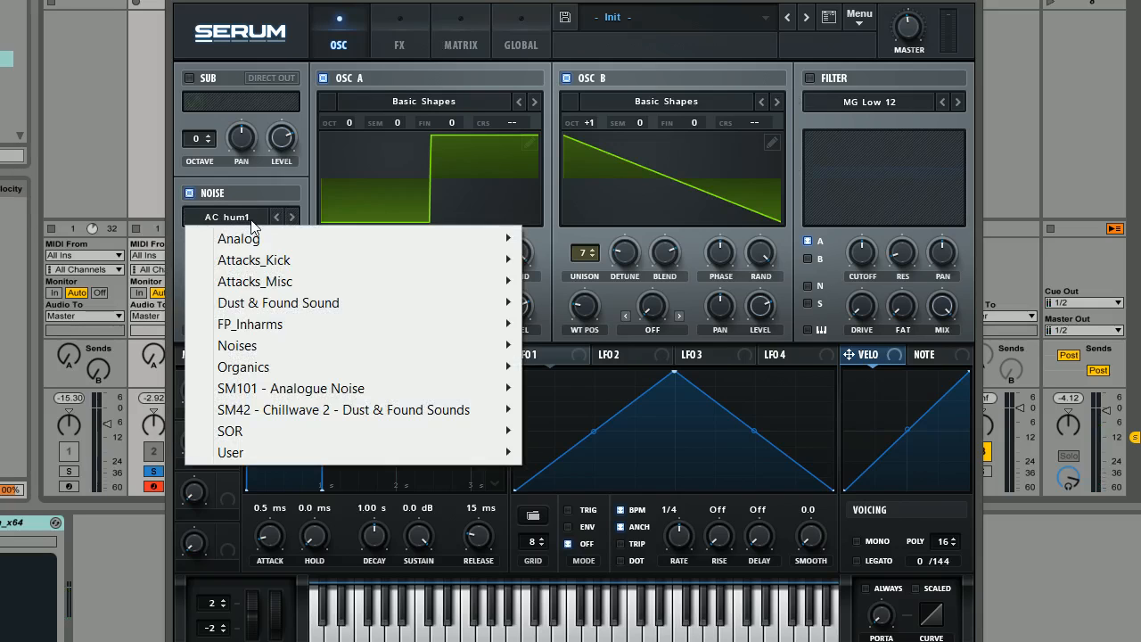
pyautogui.moveTo(287, 247)
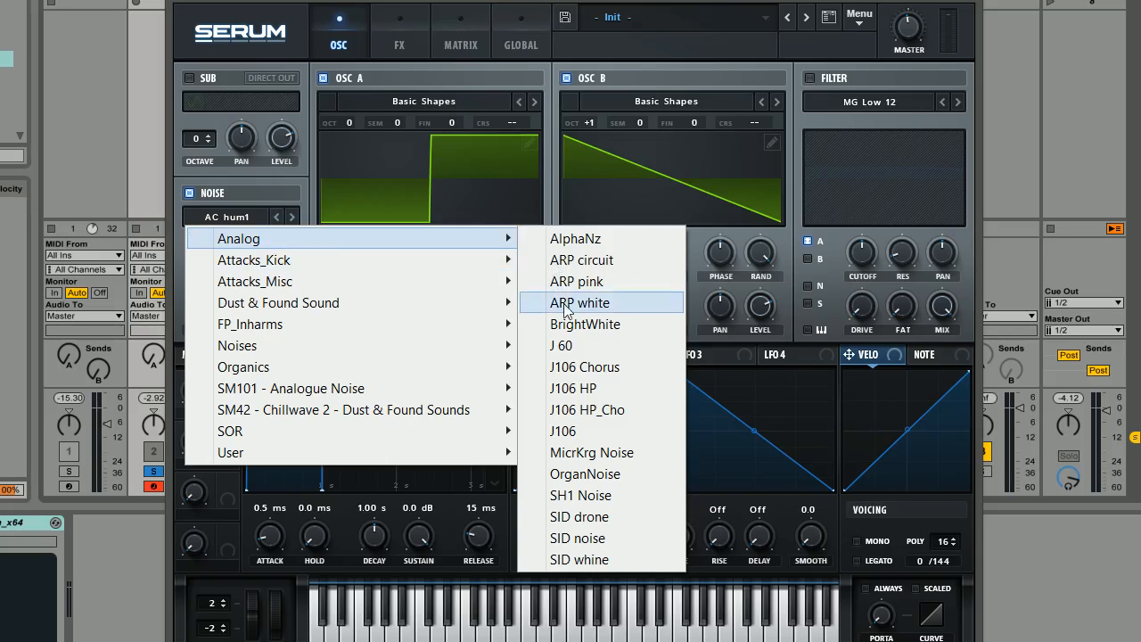
pyautogui.click(585, 324)
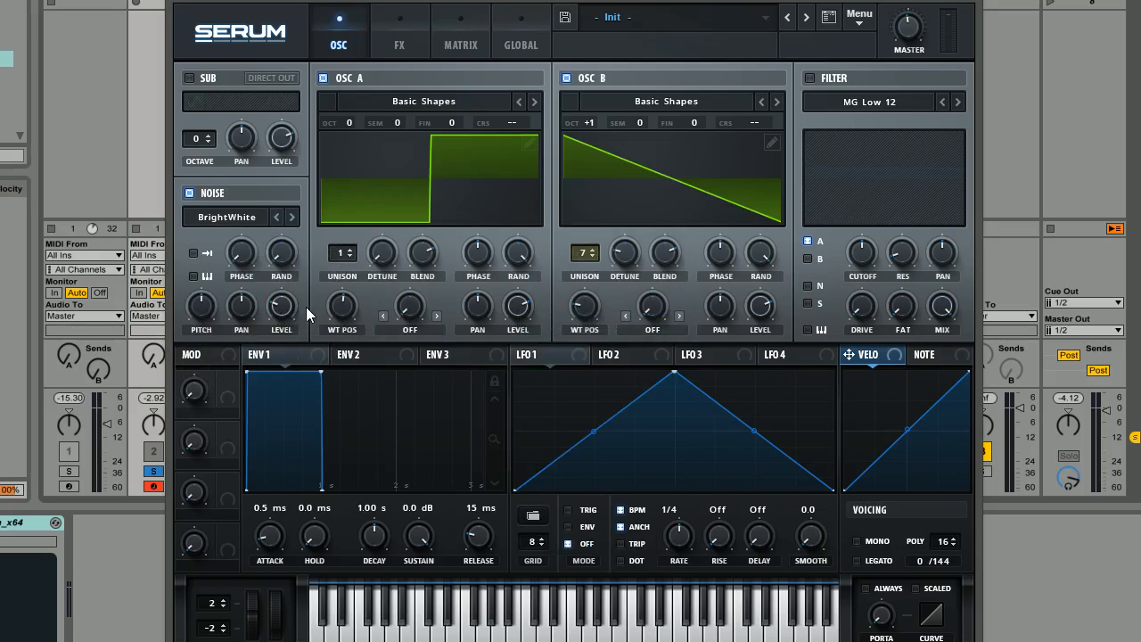
# Enable the filter as MG Low 6, open its cutoff fully and add some drive and fat
pyautogui.click(810, 78)
pyautogui.click(943, 100)
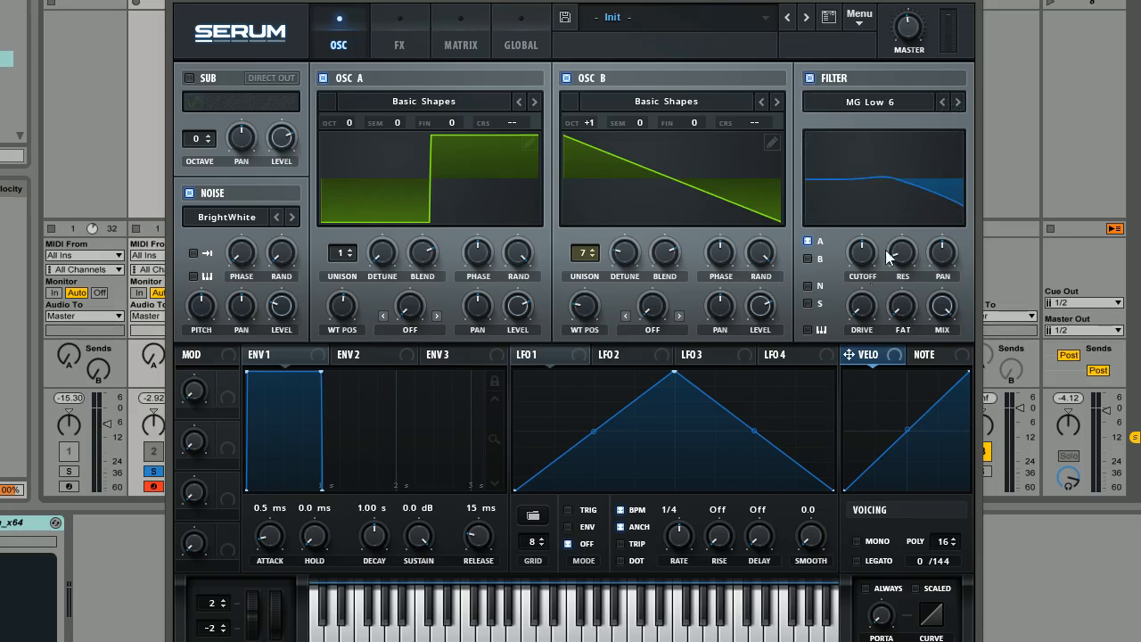
pyautogui.moveTo(867, 258); pyautogui.dragTo(871, 231)
pyautogui.moveTo(861, 307); pyautogui.dragTo(860, 268)
pyautogui.moveTo(905, 330); pyautogui.dragTo(897, 283)
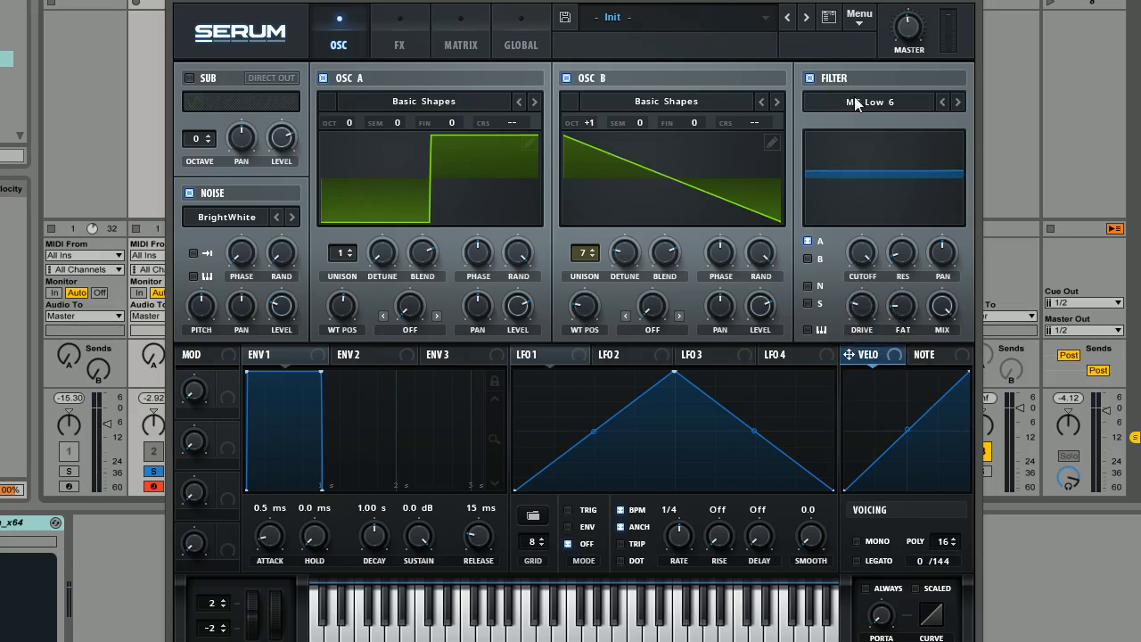
pyautogui.moveTo(861, 301); pyautogui.dragTo(863, 307)
# Route oscillator B and the noise through the filter and adjust the master volume
pyautogui.click(816, 285)
pyautogui.moveTo(898, 54)
pyautogui.moveTo(898, 53); pyautogui.dragTo(903, 42)
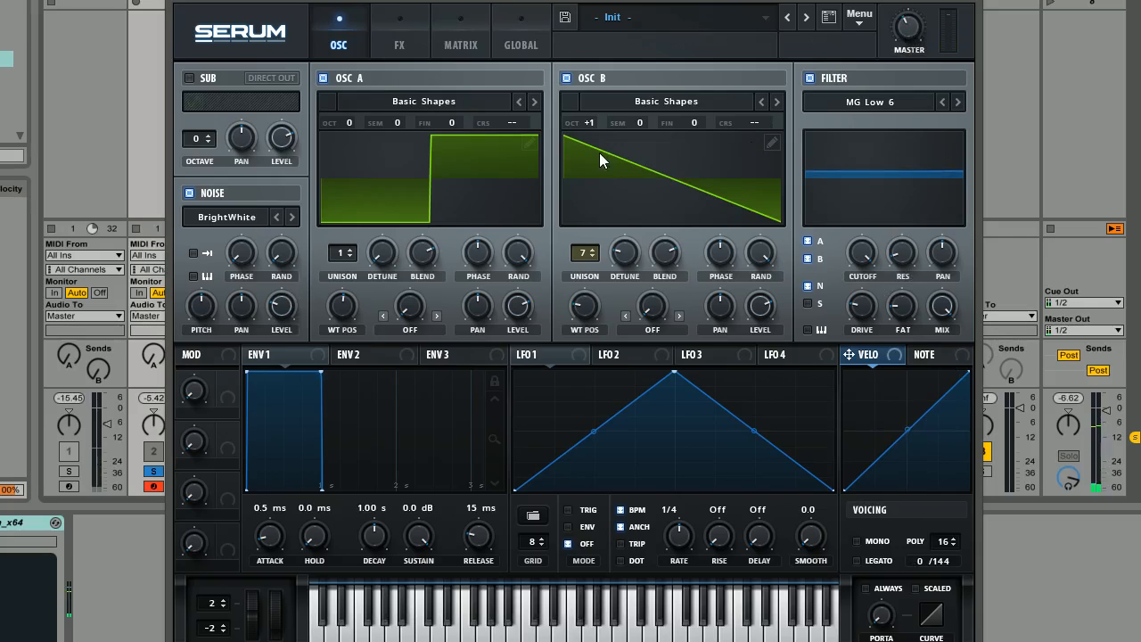
# Shape Envelope 1 with a 2.09 s decay, -1.9 dB sustain, 101 ms release and a steeper decay curve
pyautogui.moveTo(318, 375); pyautogui.dragTo(395, 383)
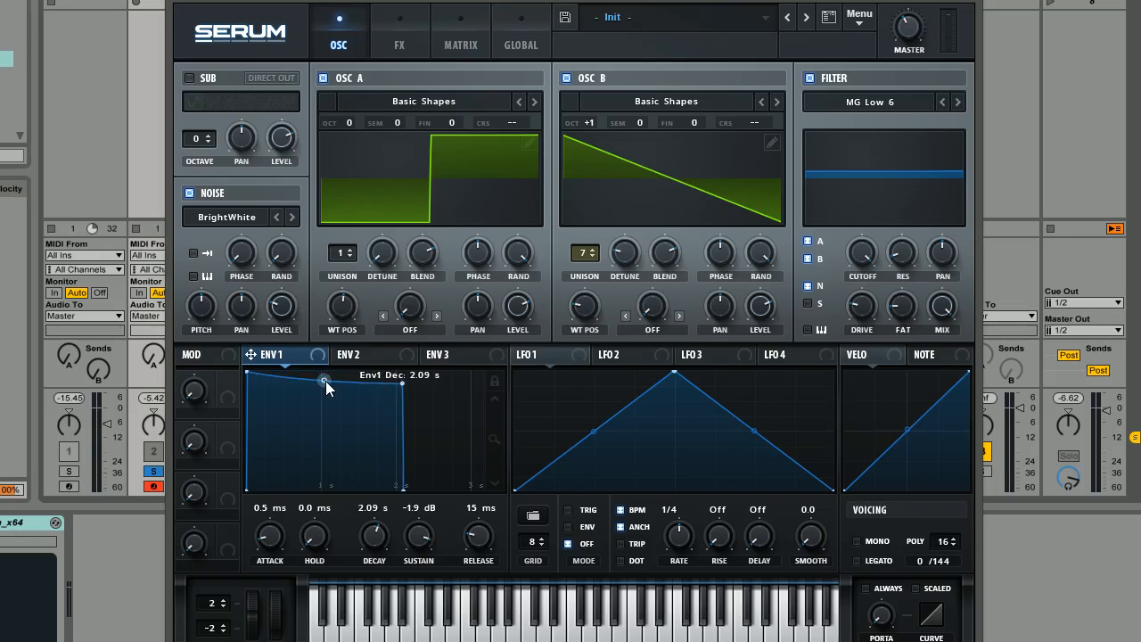
pyautogui.moveTo(324, 402); pyautogui.dragTo(328, 432)
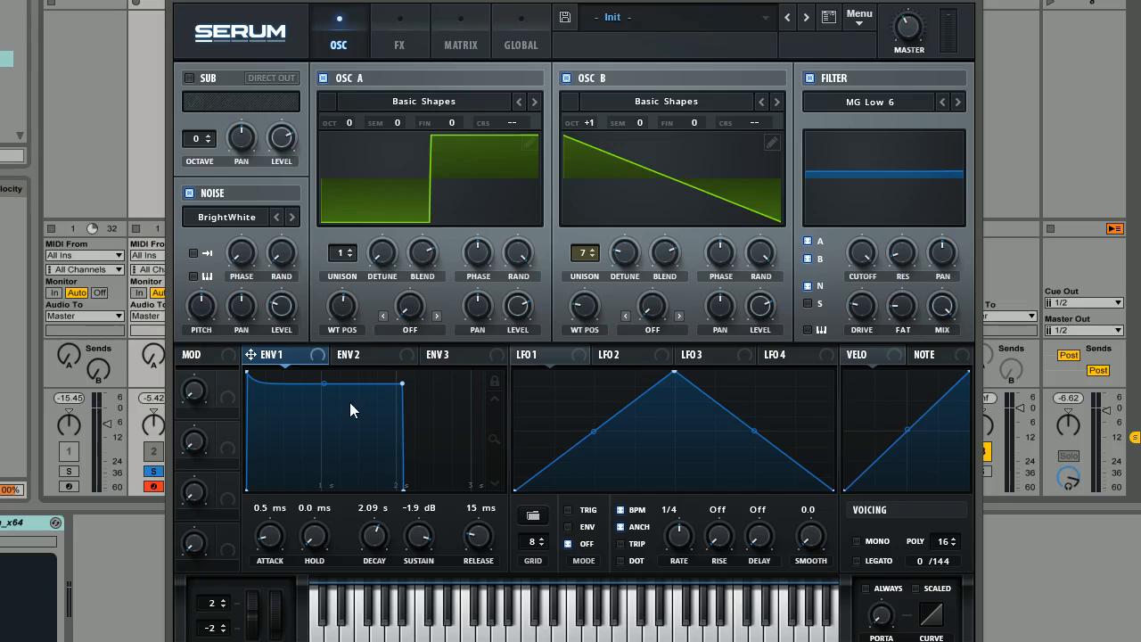
pyautogui.moveTo(486, 553); pyautogui.dragTo(478, 525)
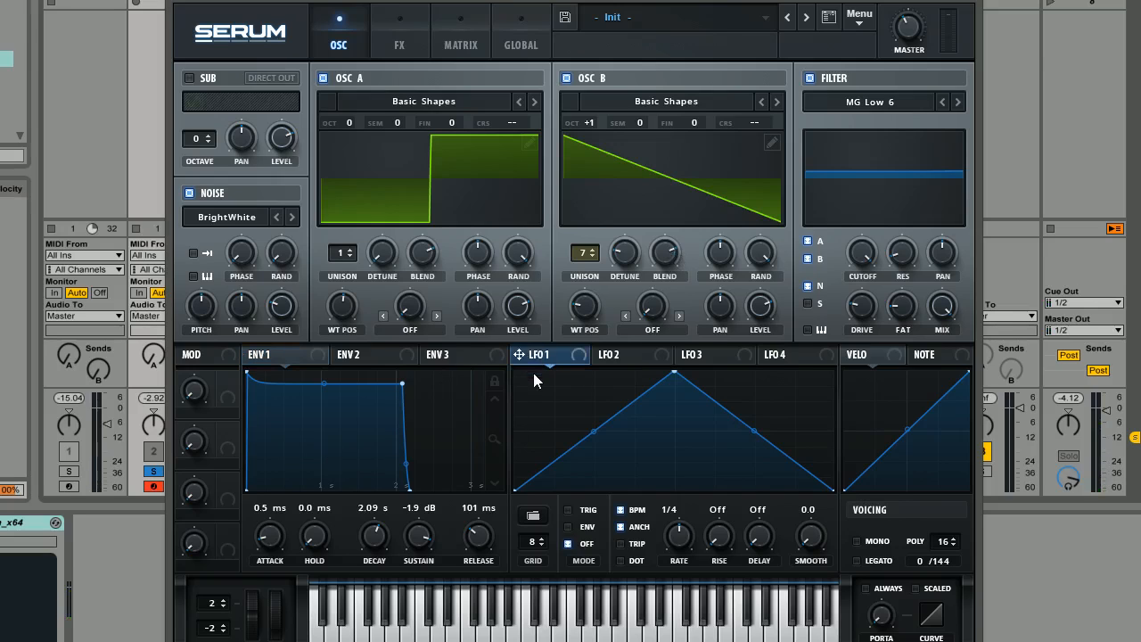
# Assign LFO 1 to the fine tuning of oscillators A and B and turn off its BPM sync
pyautogui.moveTo(523, 355); pyautogui.dragTo(479, 245)
pyautogui.moveTo(523, 357); pyautogui.dragTo(727, 246)
pyautogui.click(620, 510)
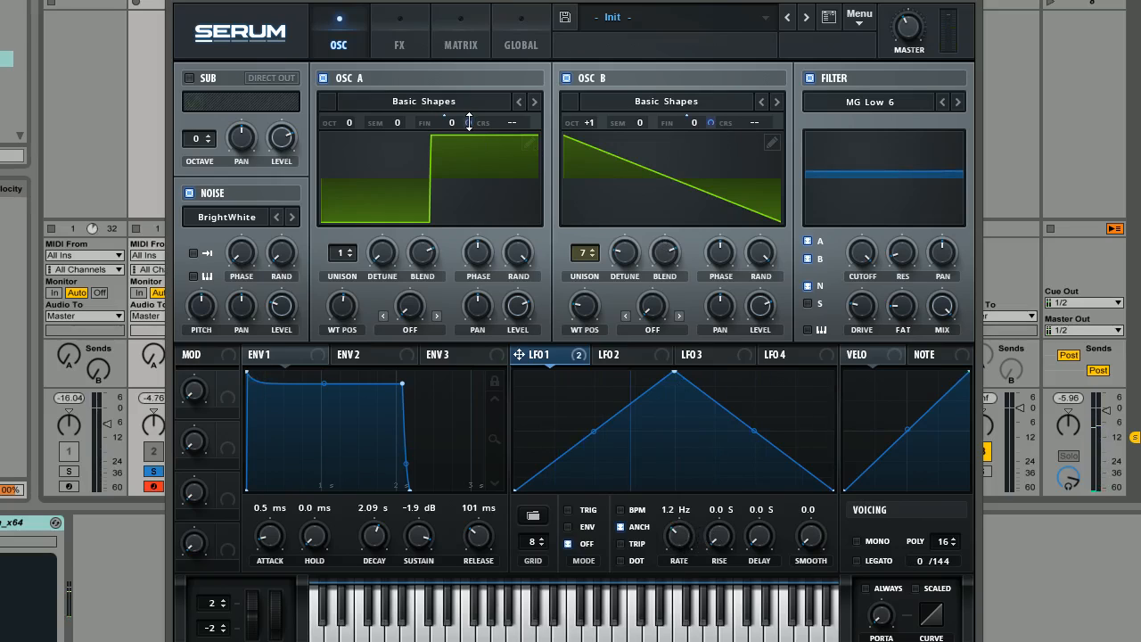
# Adjust the LFO 1 modulation depth on both oscillators' fine tuning to a small, matching amount
pyautogui.moveTo(468, 126)
pyautogui.moveTo(469, 126); pyautogui.dragTo(471, 105)
pyautogui.moveTo(711, 123)
pyautogui.mouseDown()
pyautogui.moveTo(711, 100)
pyautogui.moveTo(713, 124)
pyautogui.mouseUp()
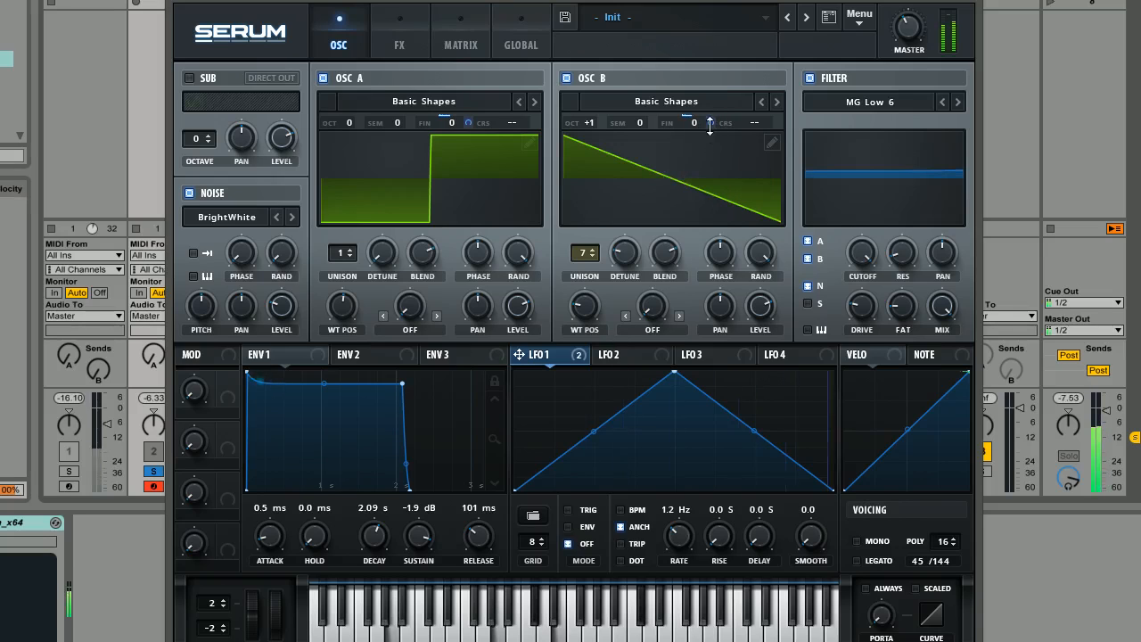
pyautogui.moveTo(711, 123); pyautogui.dragTo(713, 132)
pyautogui.moveTo(468, 122); pyautogui.dragTo(470, 130)
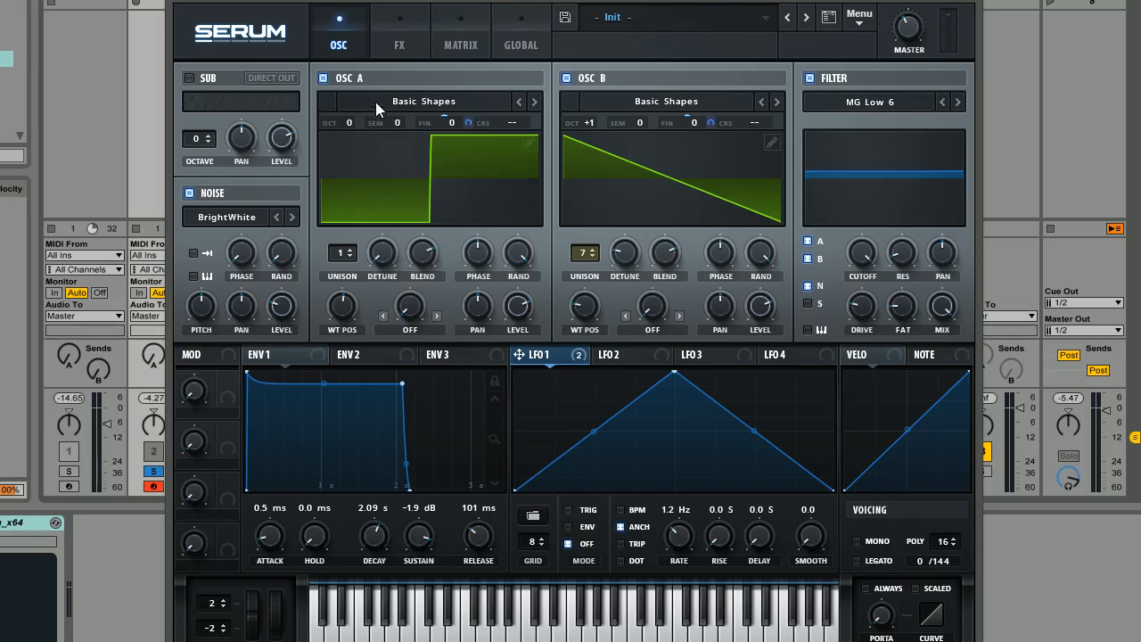
# Enable the Hyper/Dimension effect, lower the Hyper mix, raise the Dimension mix and reduce the Dimension size
pyautogui.click(398, 49)
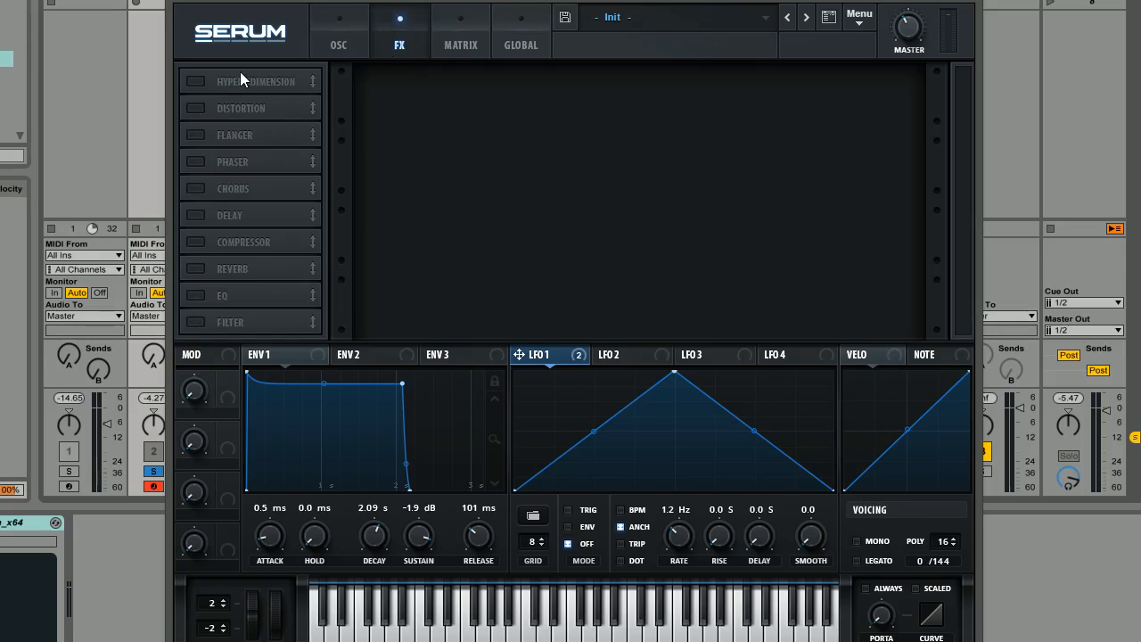
pyautogui.click(196, 82)
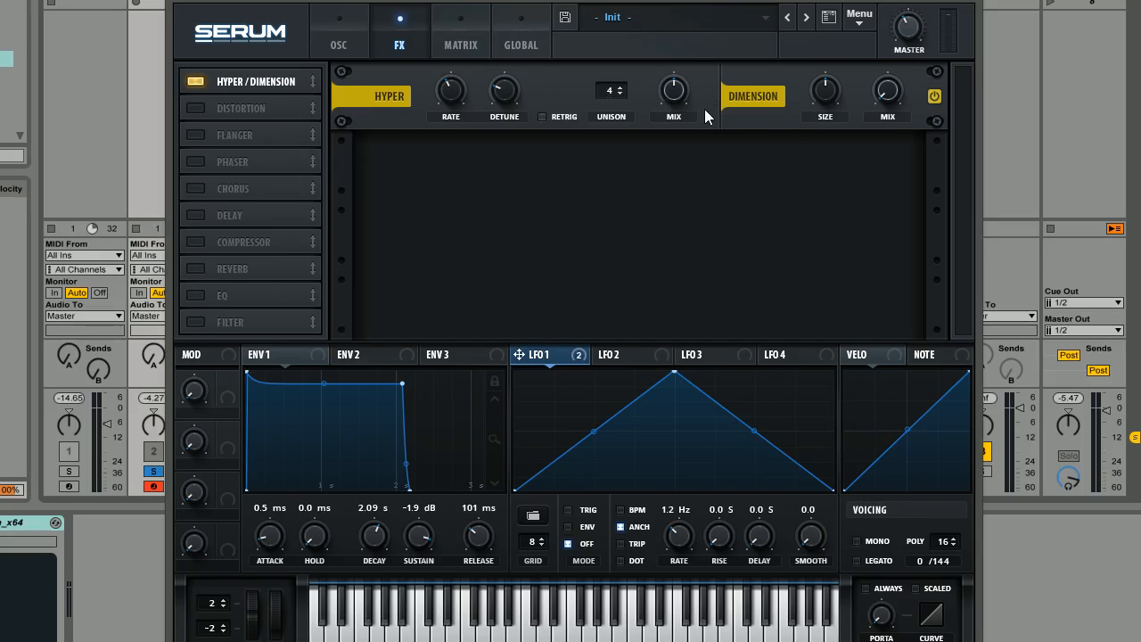
pyautogui.moveTo(676, 100); pyautogui.dragTo(685, 149)
pyautogui.moveTo(890, 98); pyautogui.dragTo(887, 20)
pyautogui.moveTo(826, 101); pyautogui.dragTo(830, 160)
# Enable the Tube distortion, raise its drive above half and reduce its mix to a low amount
pyautogui.click(196, 108)
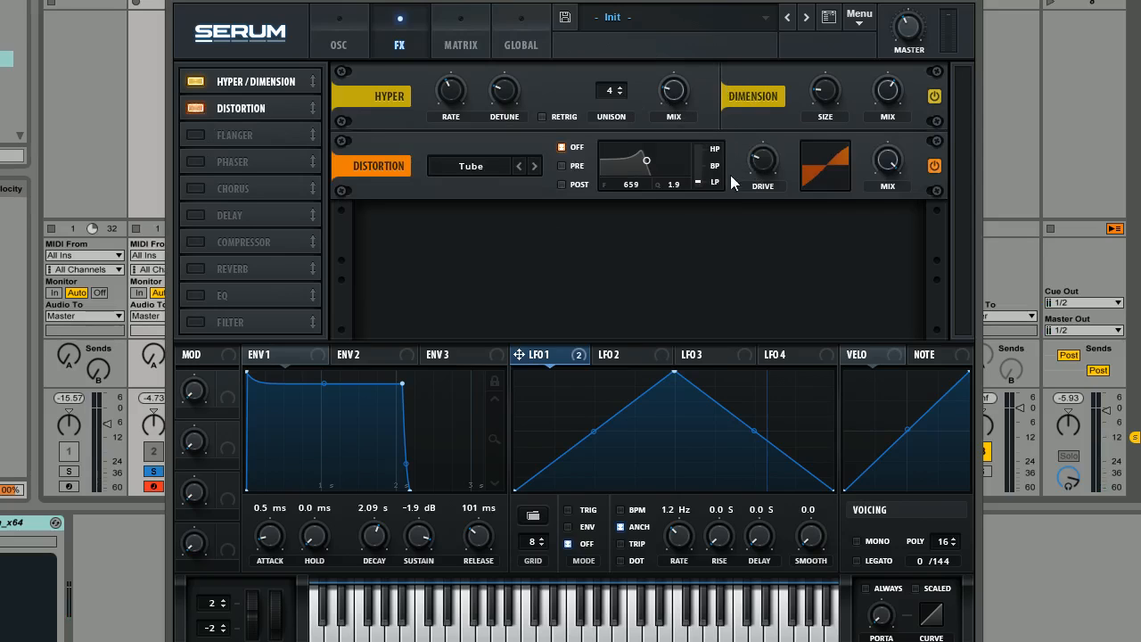
pyautogui.moveTo(764, 172); pyautogui.dragTo(774, 122)
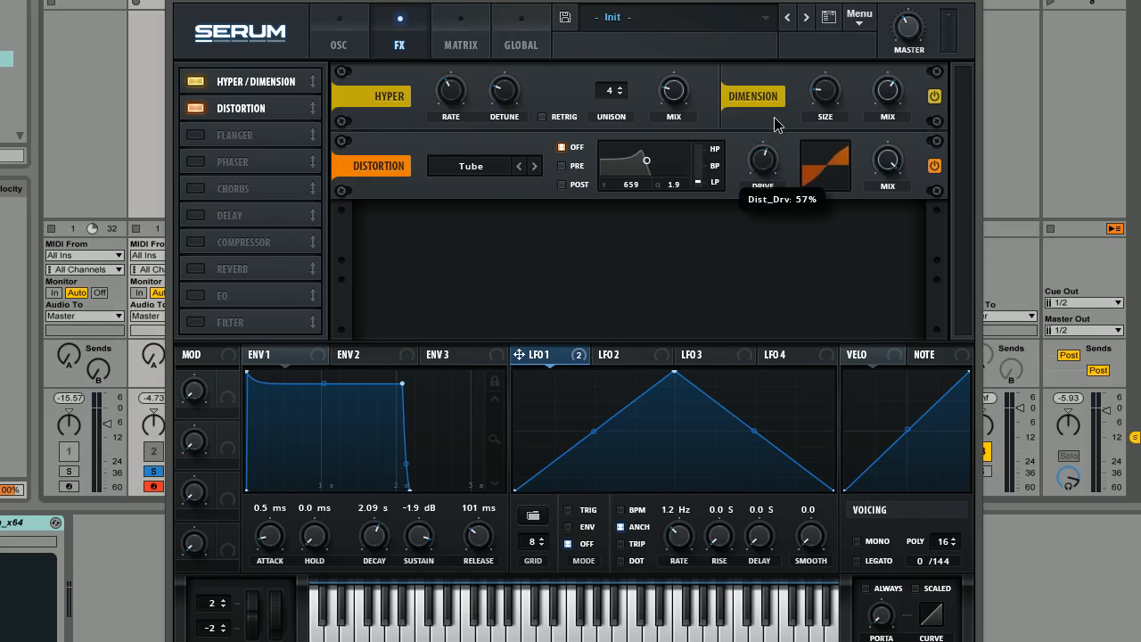
pyautogui.moveTo(888, 162); pyautogui.dragTo(898, 327)
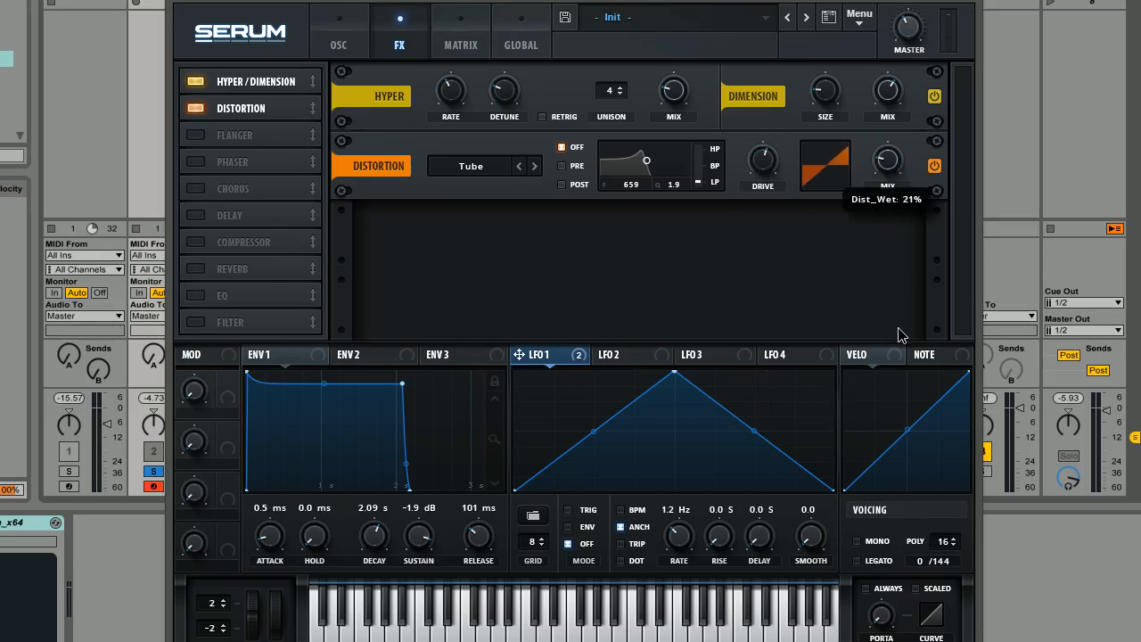
pyautogui.moveTo(887, 165); pyautogui.dragTo(891, 141)
pyautogui.moveTo(763, 162); pyautogui.dragTo(772, 89)
pyautogui.moveTo(888, 160)
pyautogui.mouseDown()
pyautogui.moveTo(900, 38)
pyautogui.moveTo(899, 151)
pyautogui.mouseUp()
pyautogui.moveTo(764, 163)
pyautogui.mouseDown()
pyautogui.moveTo(772, 223)
pyautogui.moveTo(760, 244)
pyautogui.moveTo(770, 165)
pyautogui.mouseUp()
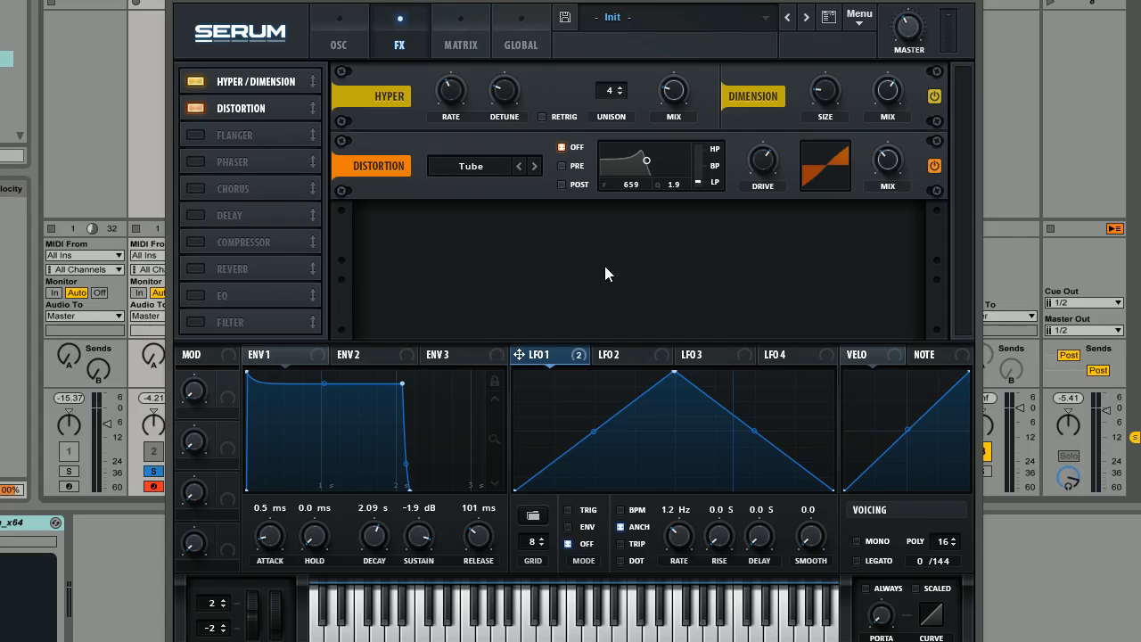
# Enable the reverb effect and lower its mix
pyautogui.click(195, 268)
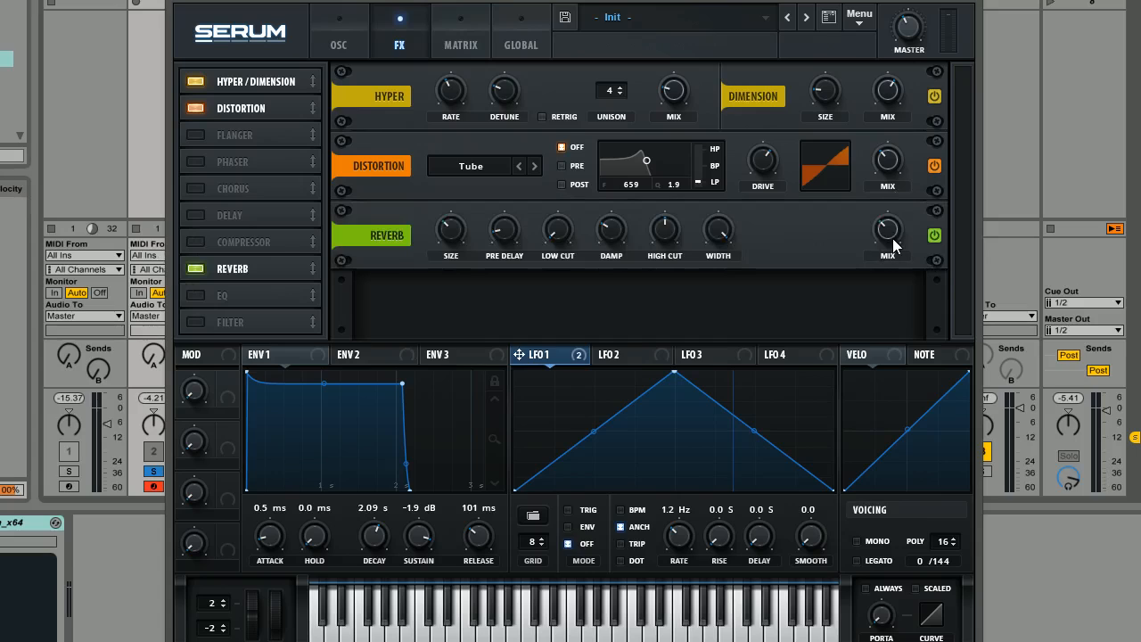
pyautogui.moveTo(892, 235)
pyautogui.mouseDown()
pyautogui.moveTo(887, 261)
pyautogui.moveTo(885, 237)
pyautogui.mouseUp()
pyautogui.moveTo(886, 242)
# Enable the EQ, switch its low band to a low-cut shape and lower that band's frequency
pyautogui.click(198, 293)
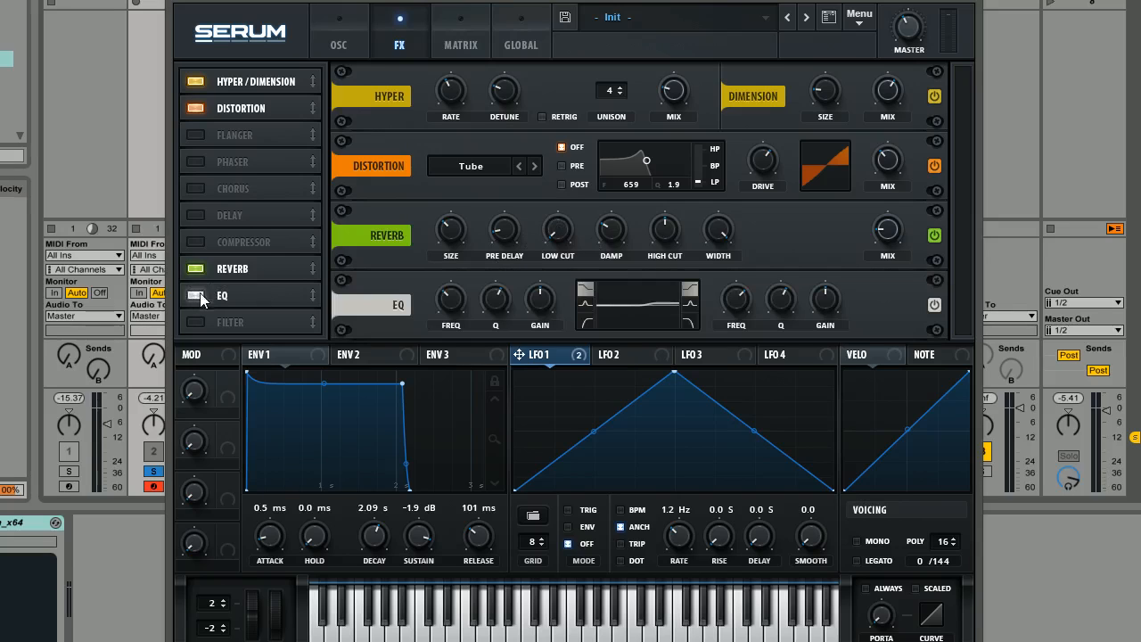
pyautogui.click(585, 323)
pyautogui.moveTo(487, 302); pyautogui.dragTo(459, 334)
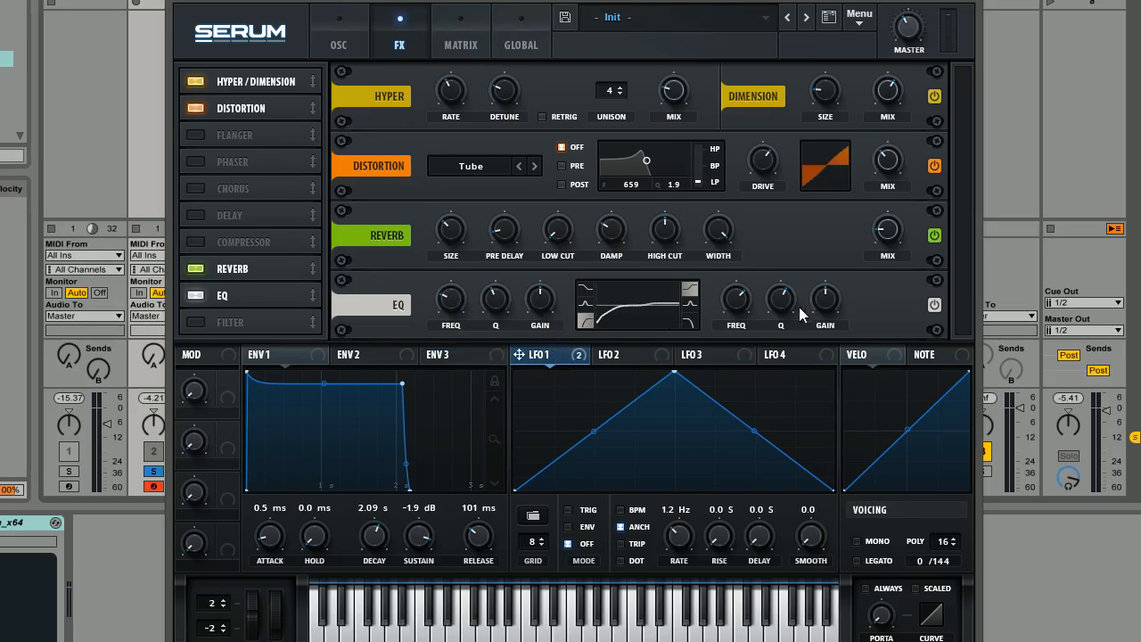
# Boost the EQ's high band by about 4 dB, lower that band's frequency and adjust the master volume
pyautogui.moveTo(825, 306); pyautogui.dragTo(829, 287)
pyautogui.moveTo(742, 310); pyautogui.dragTo(740, 312)
pyautogui.moveTo(909, 28); pyautogui.dragTo(911, 32)
pyautogui.moveTo(828, 304); pyautogui.dragTo(828, 312)
pyautogui.moveTo(855, 0); pyautogui.dragTo(897, 0)
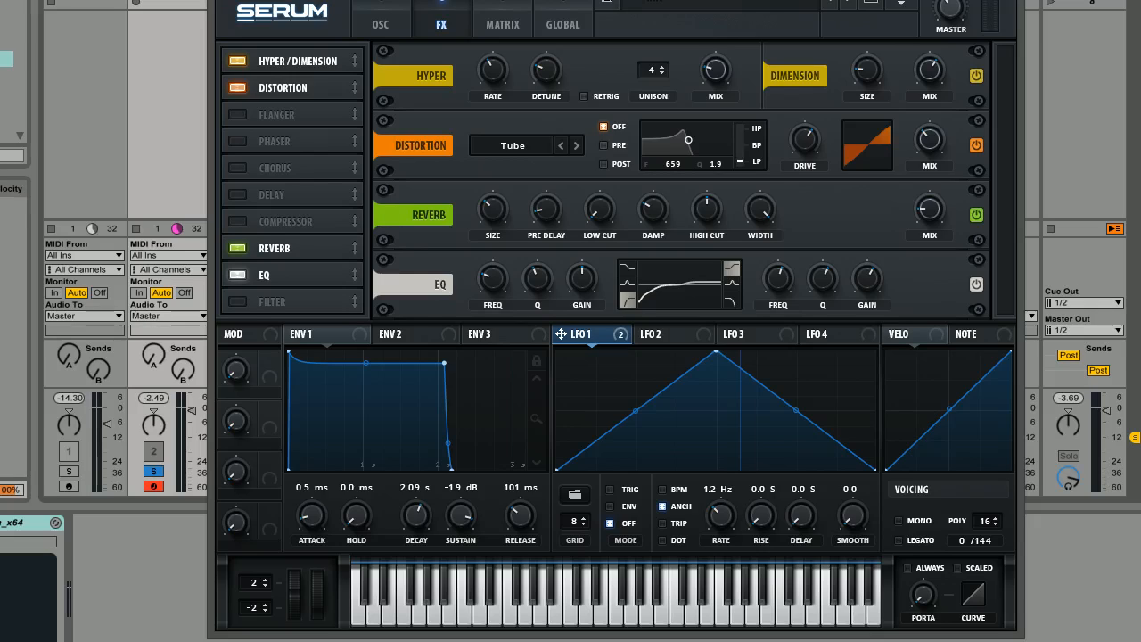
pyautogui.moveTo(869, 286)
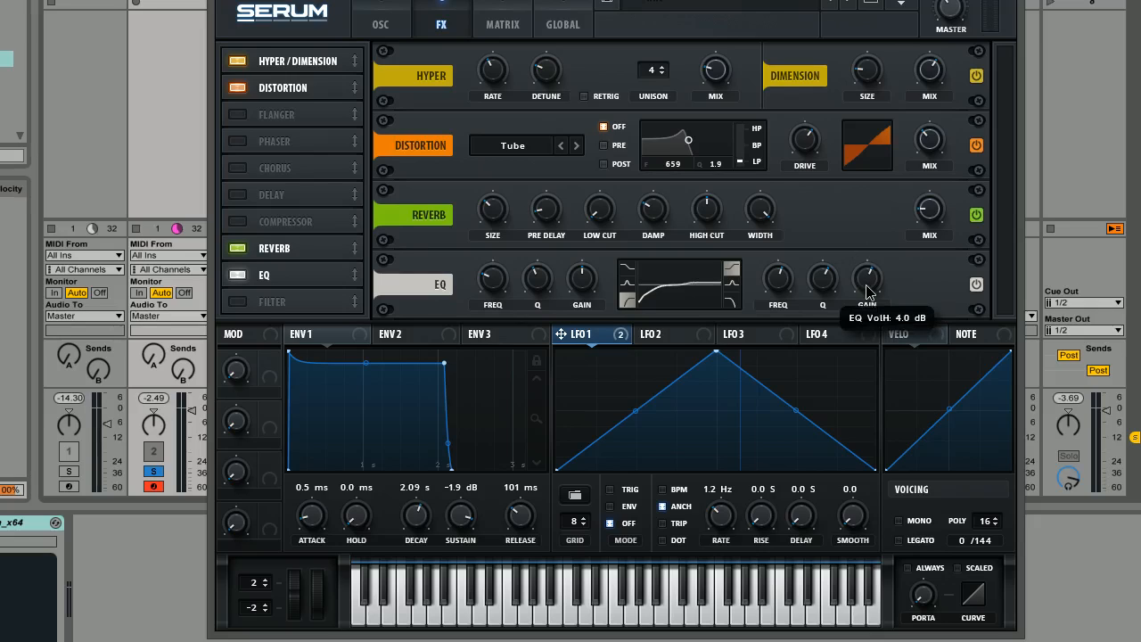
pyautogui.moveTo(866, 286); pyautogui.dragTo(866, 275)
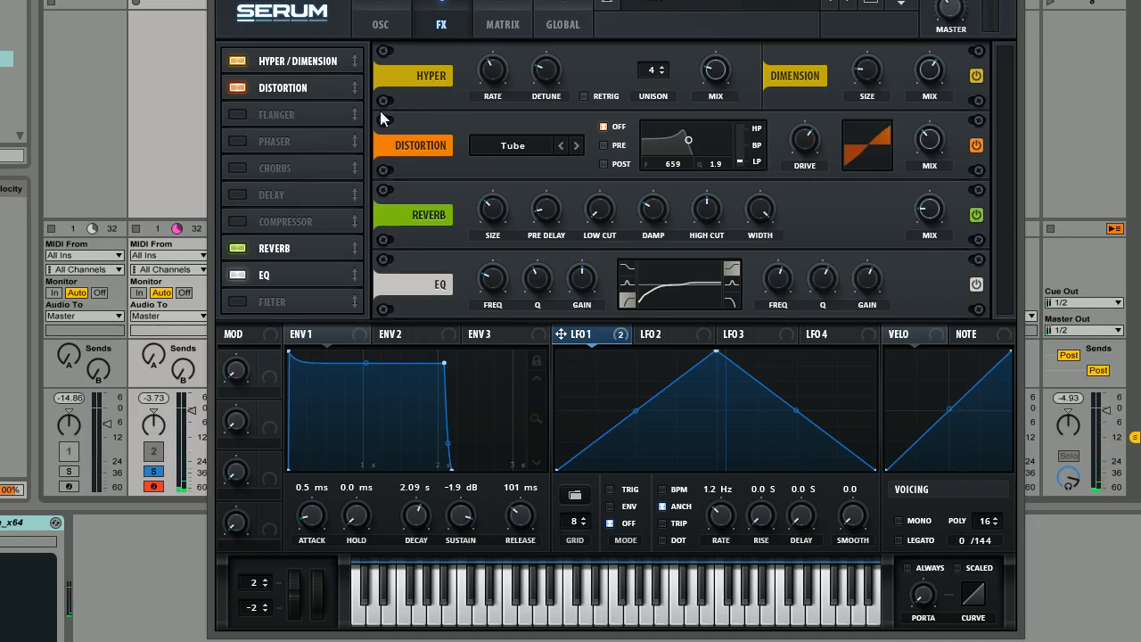
pyautogui.click(381, 24)
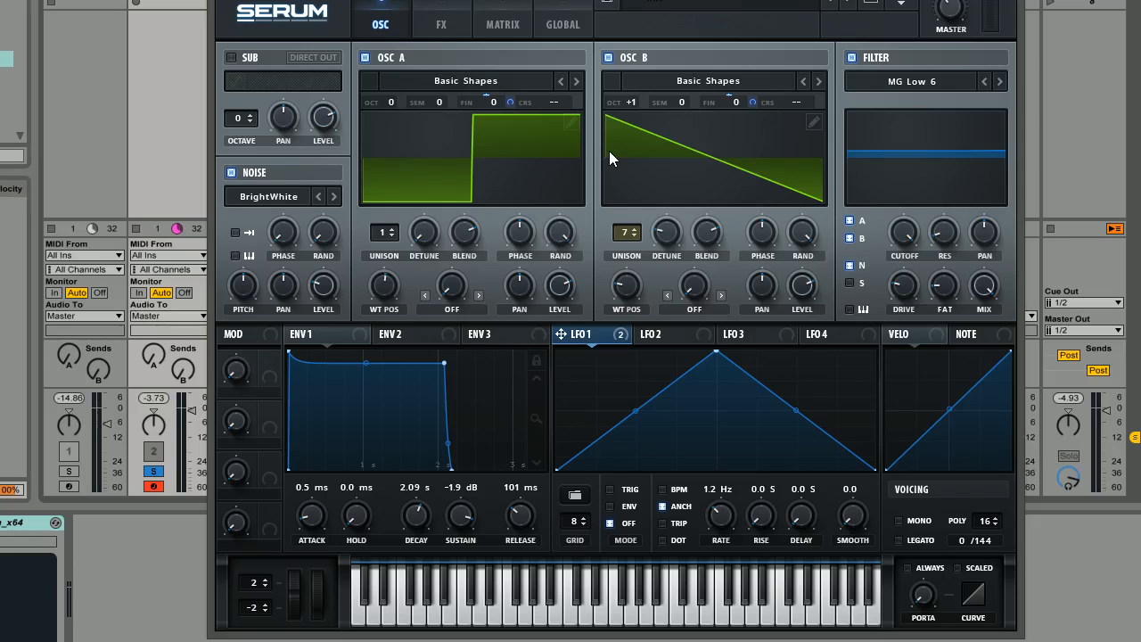
pyautogui.click(442, 26)
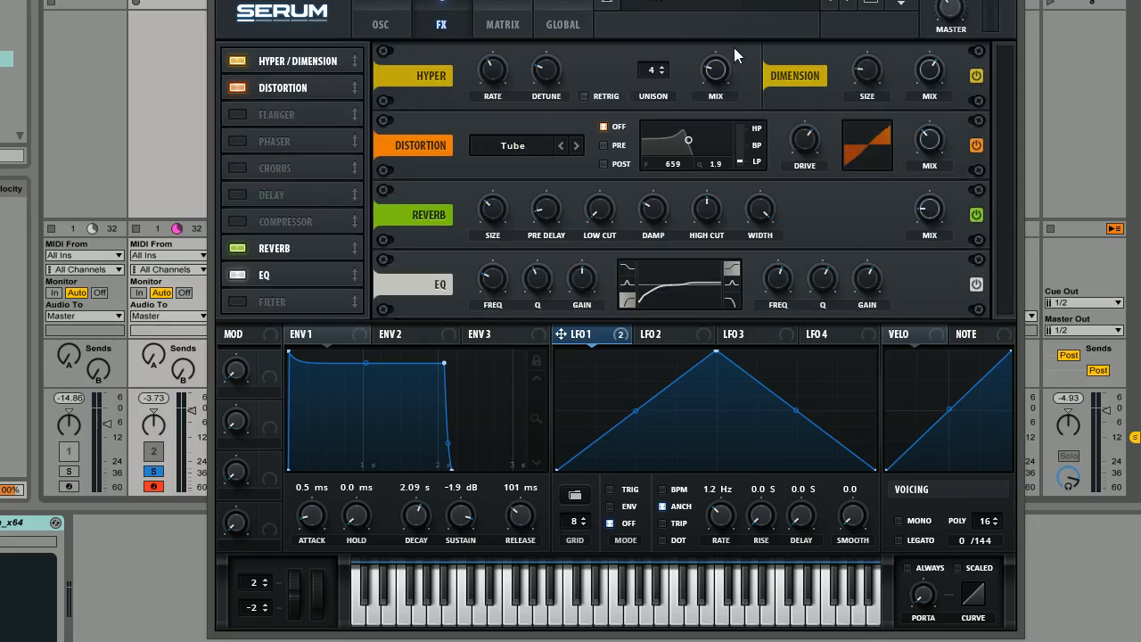
pyautogui.click(400, 23)
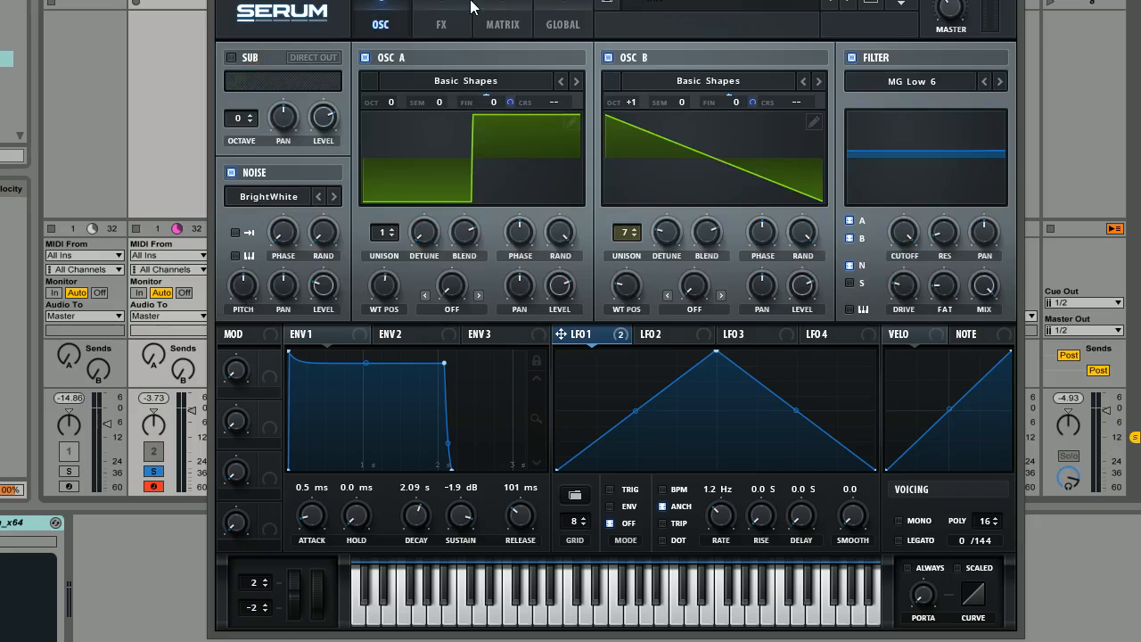